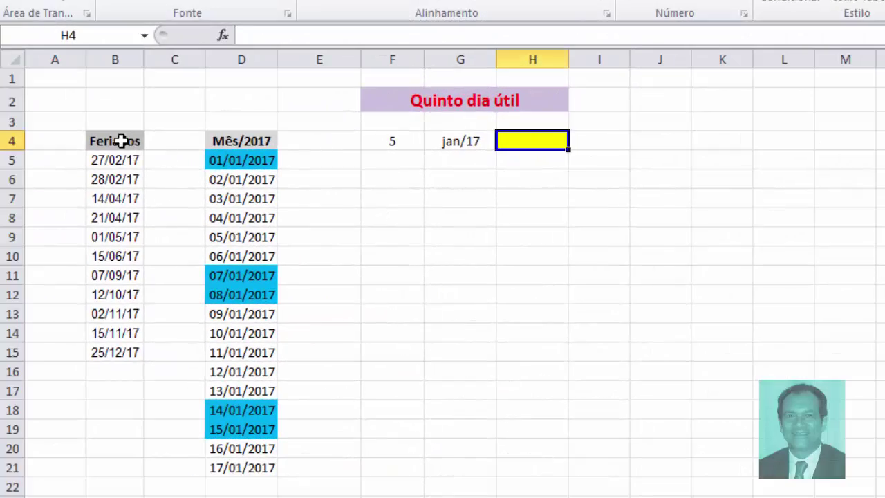
Step: Review the holiday dates in column B and the January 2017 dates in column D
left_click(121, 141)
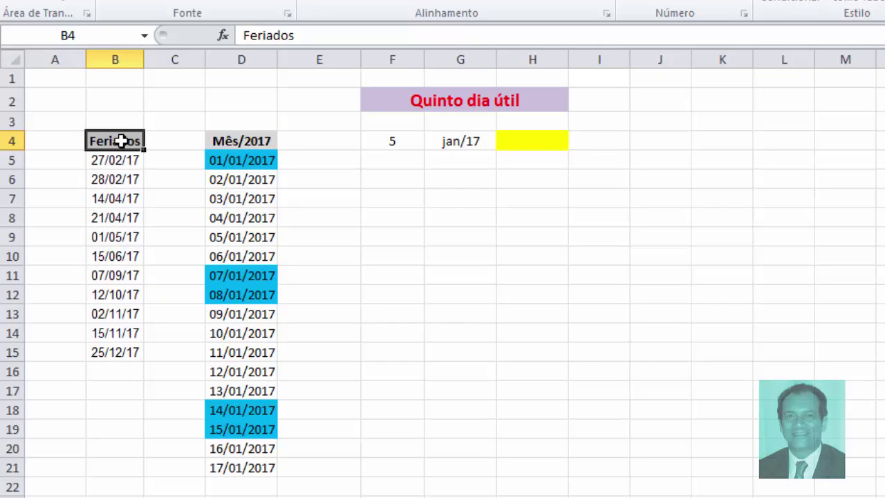
left_click_drag(121, 141, 134, 352)
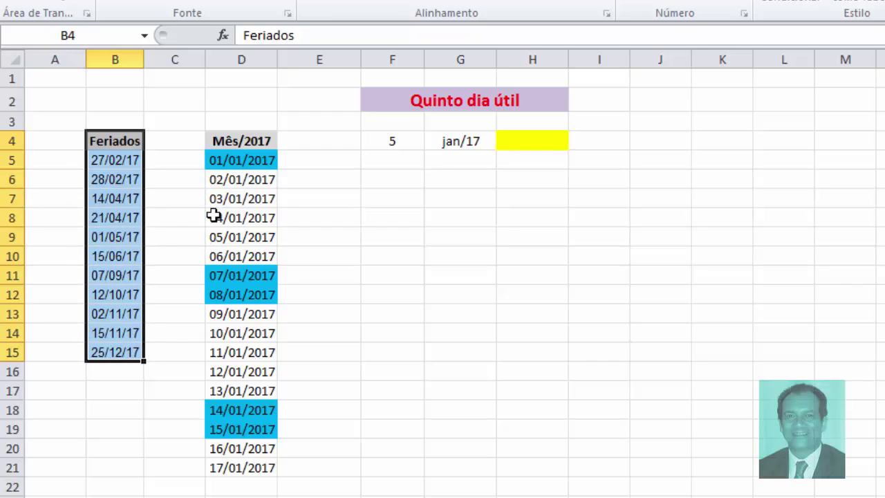
left_click(237, 141)
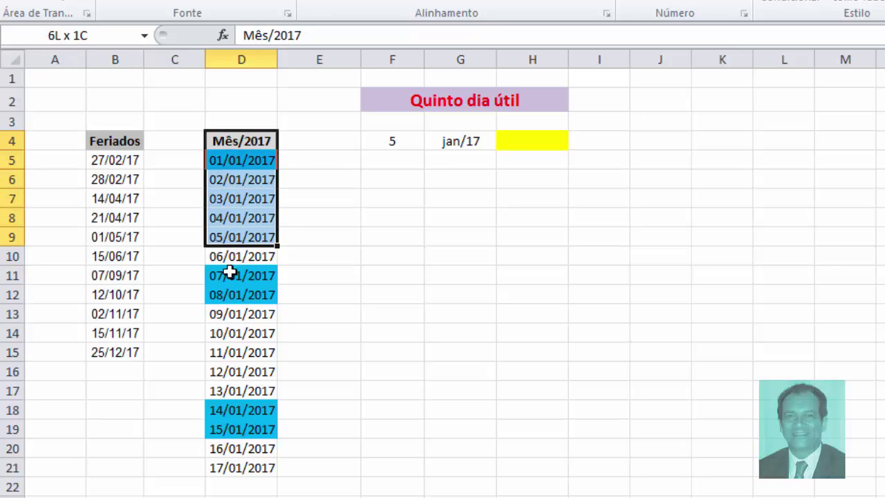
left_click_drag(237, 141, 244, 468)
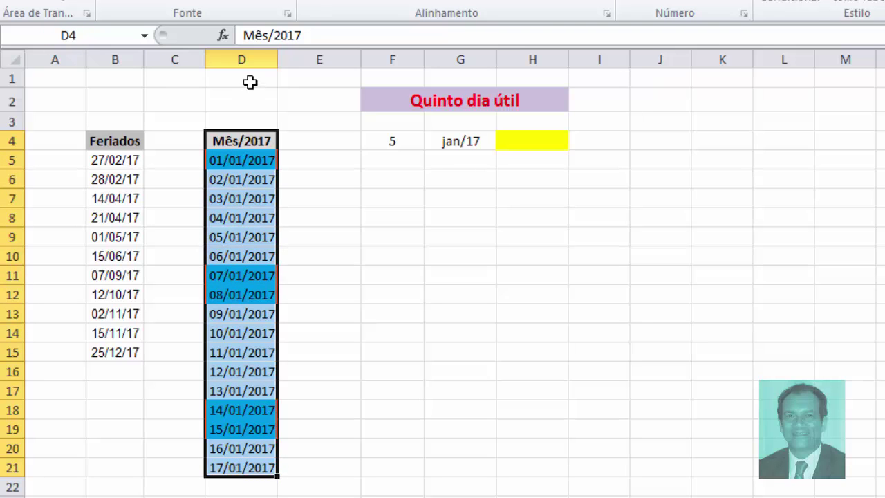
left_click(261, 141)
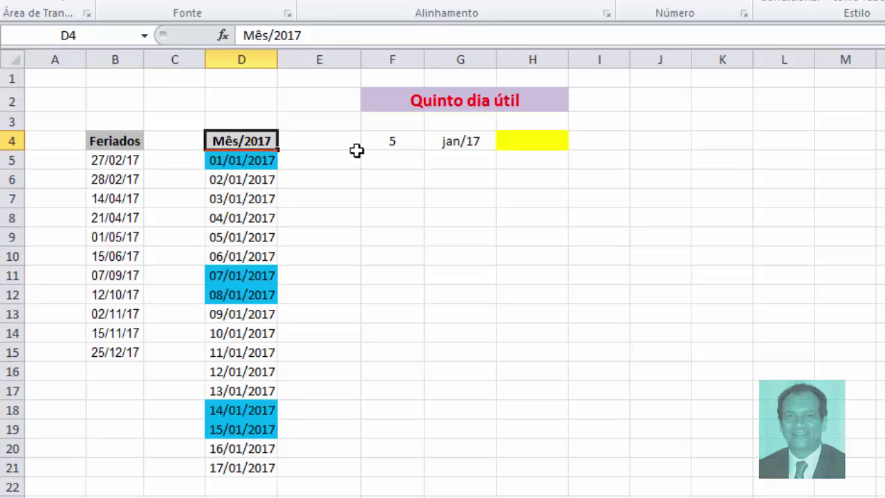
Step: Enter janeiro/2017 as the chosen month in G4 and check its full date
left_click(397, 143)
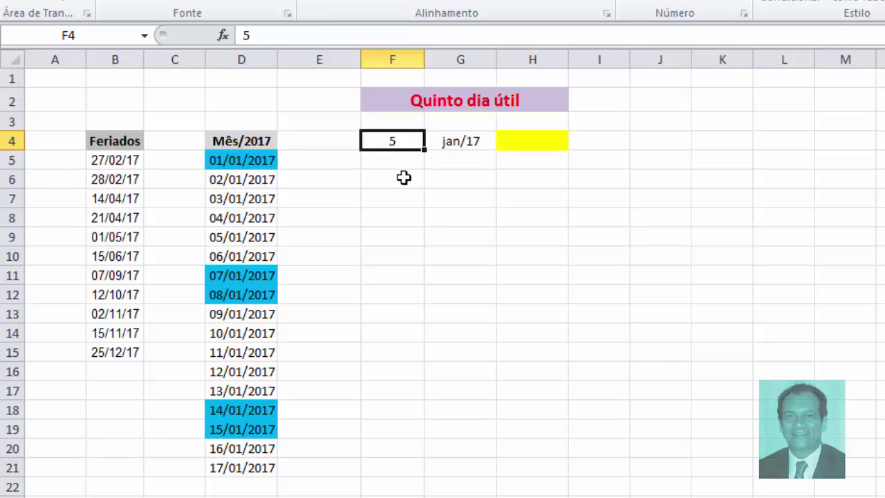
left_click(453, 141)
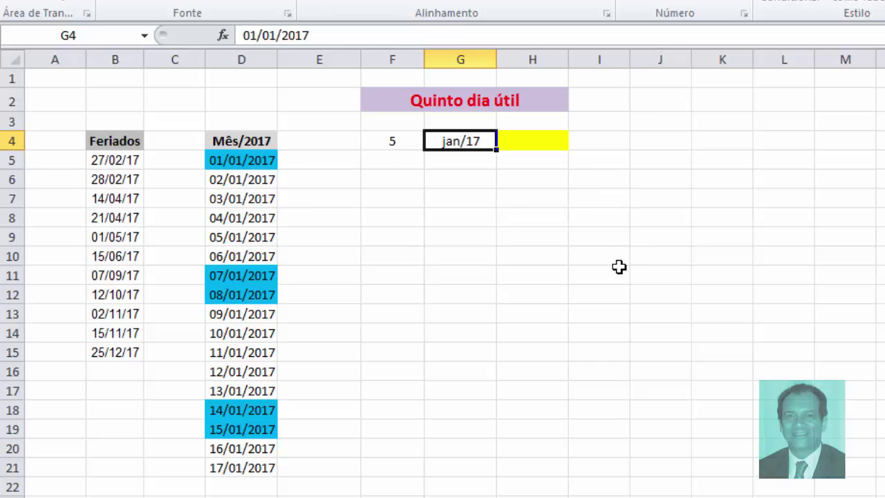
type("ja")
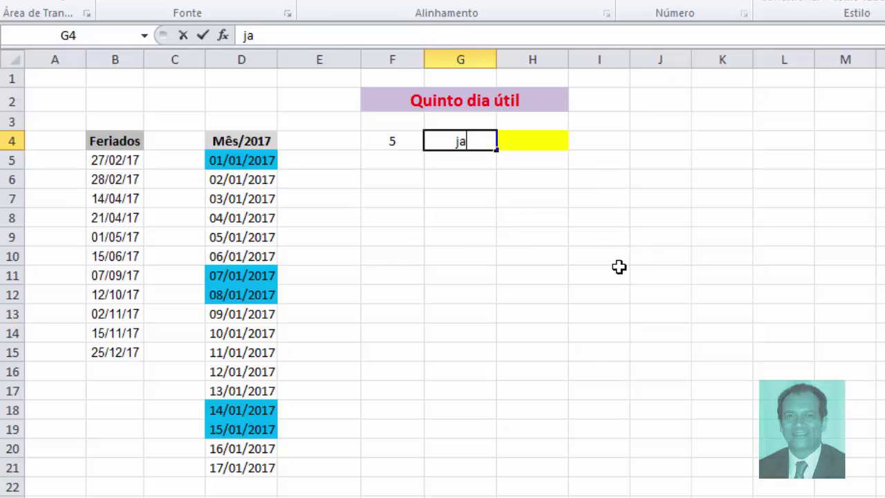
type("neiro")
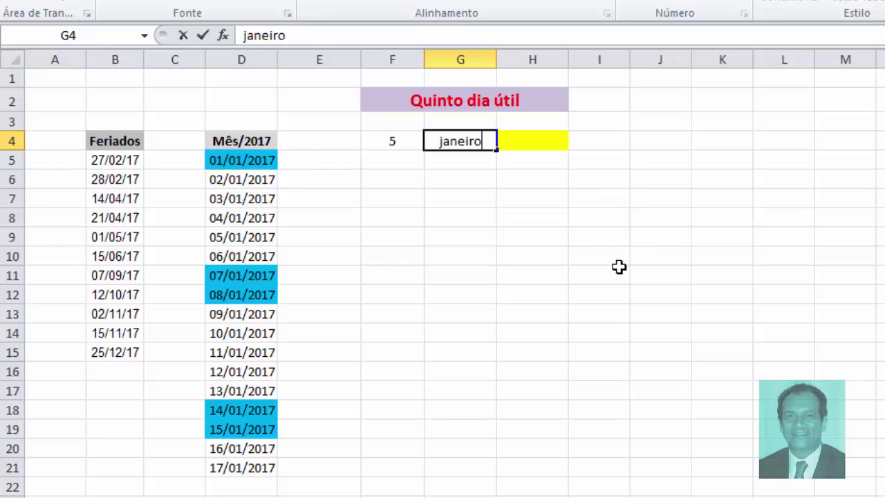
type("/")
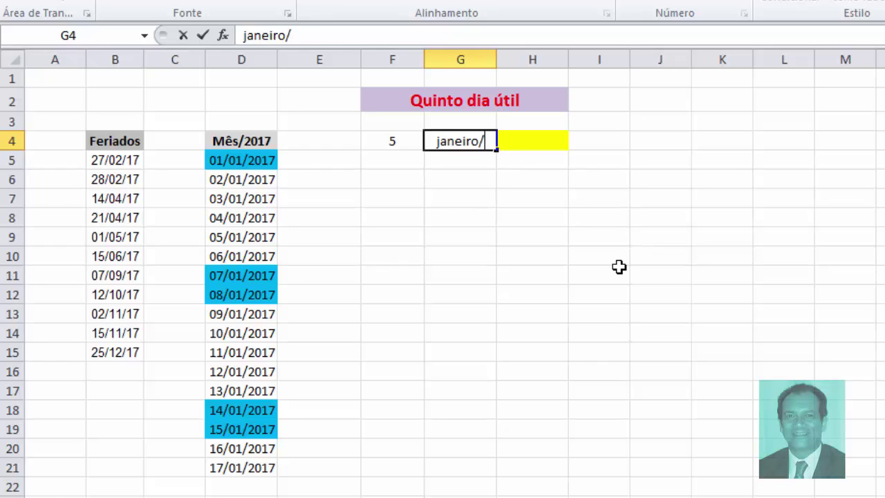
type("2017")
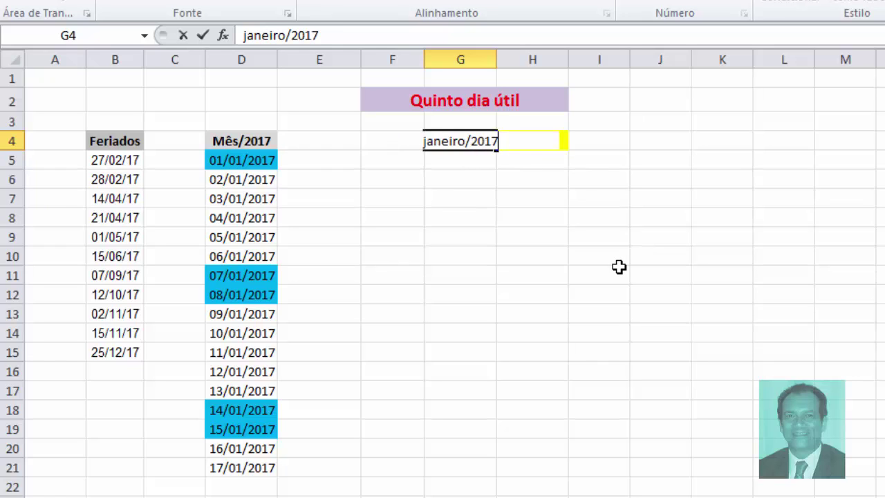
key("Return")
key("Up")
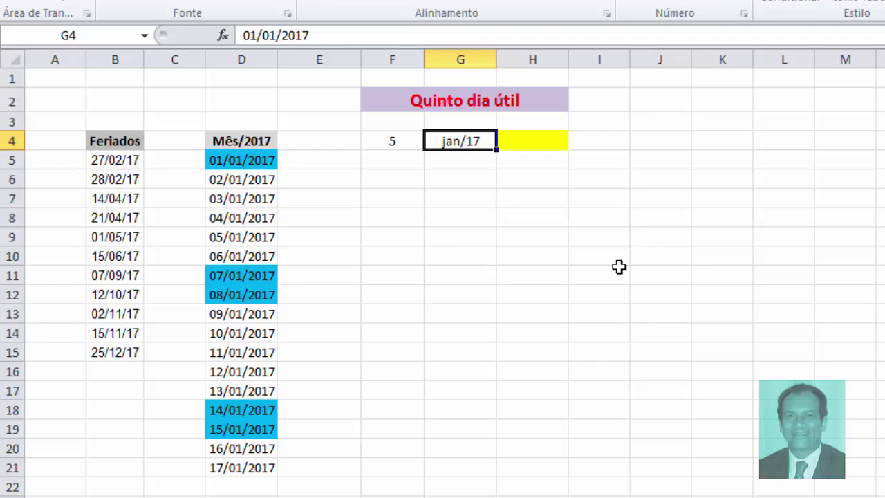
left_click(252, 38)
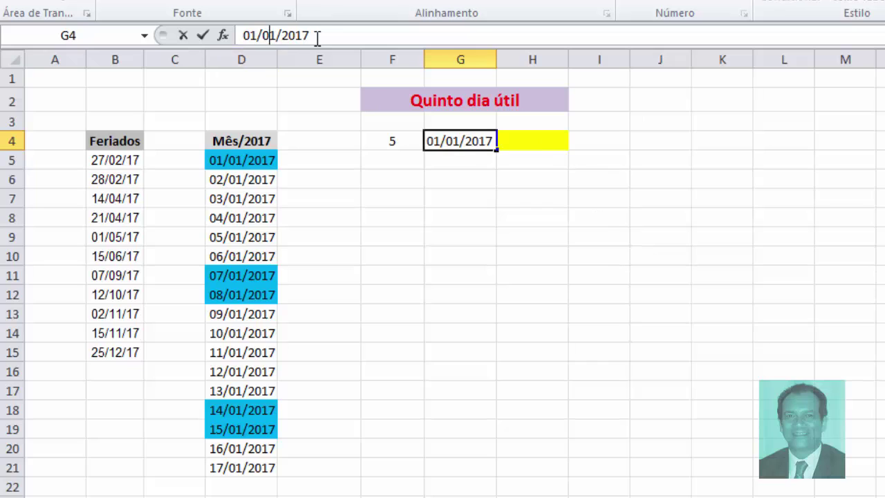
left_click(537, 144)
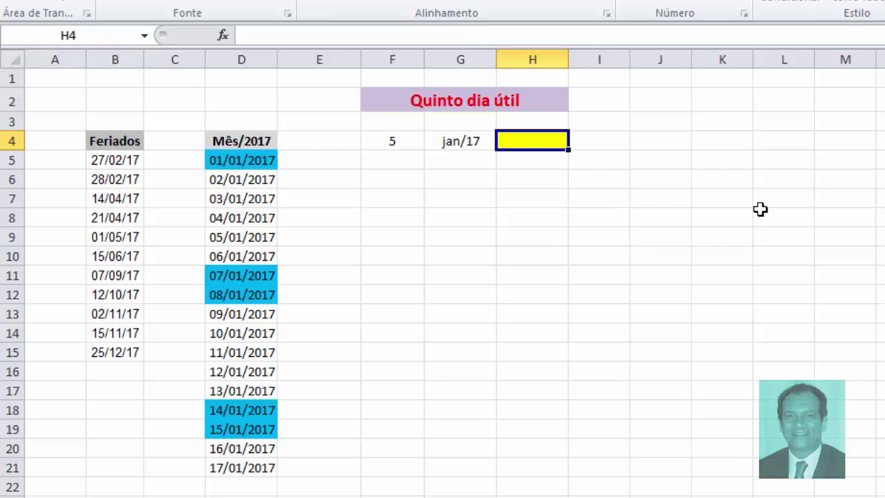
Step: Enter =FIMMÊS(G4;-1) in H4 so it returns 31/12/2016
type("=")
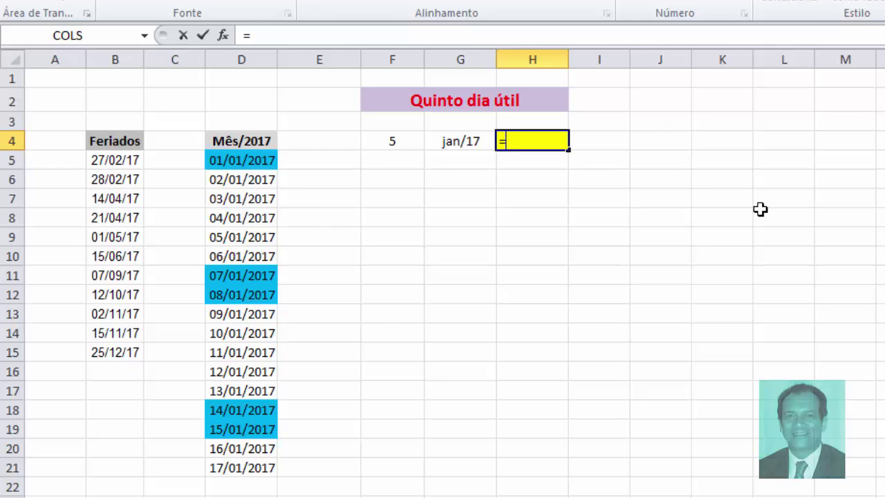
type("fim")
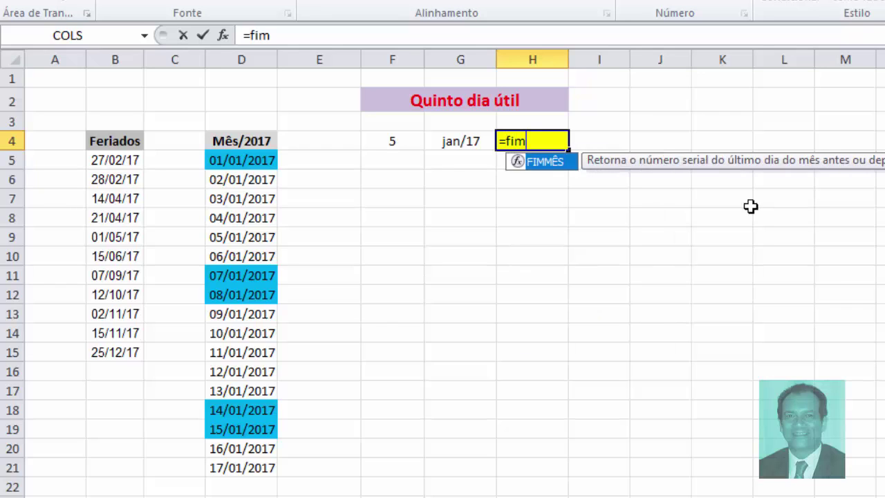
double_click(543, 163)
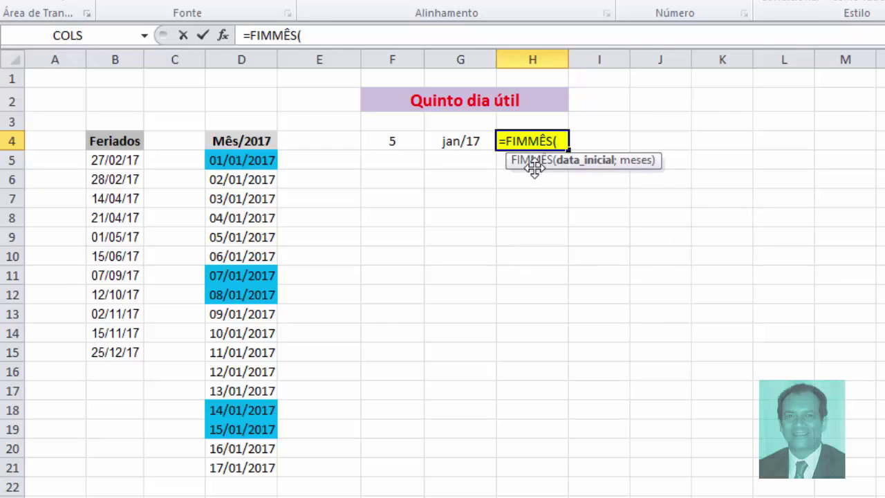
left_click(463, 141)
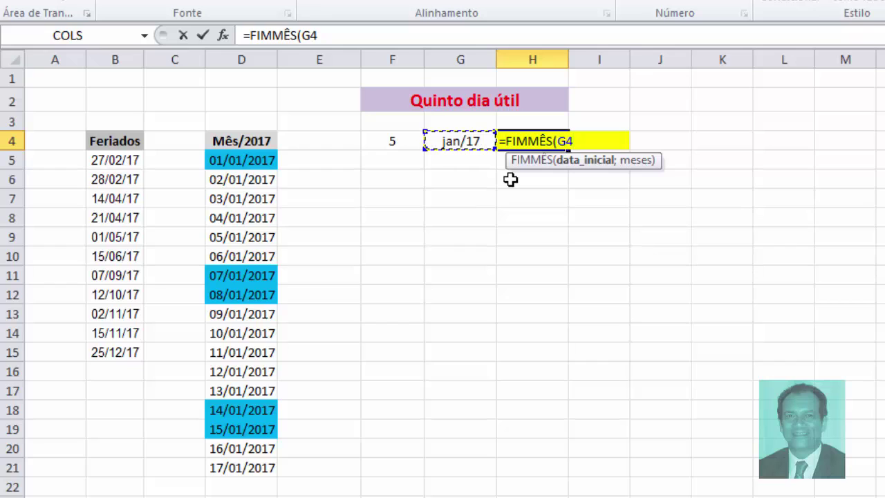
type(";-1")
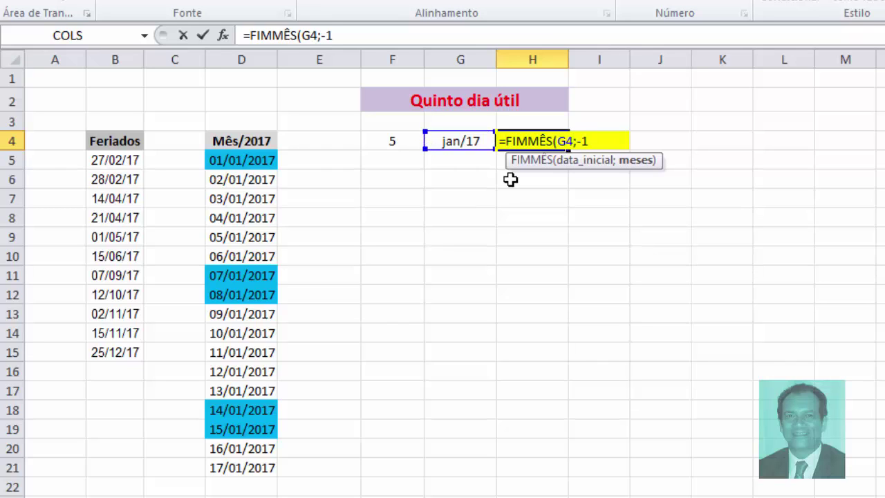
type(")")
key("Return")
key("Up")
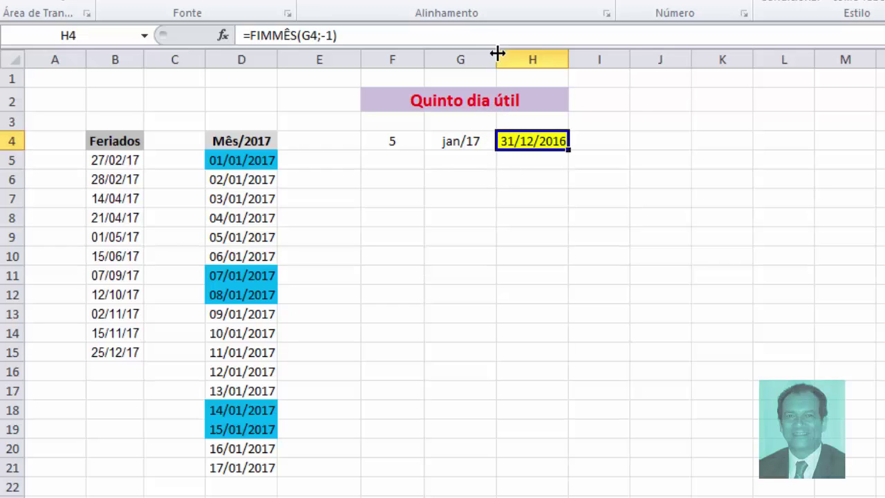
Step: Wrap the existing FIMMÊS(G4;-1) formula in H4 inside DIATRABALHO
left_click(445, 36)
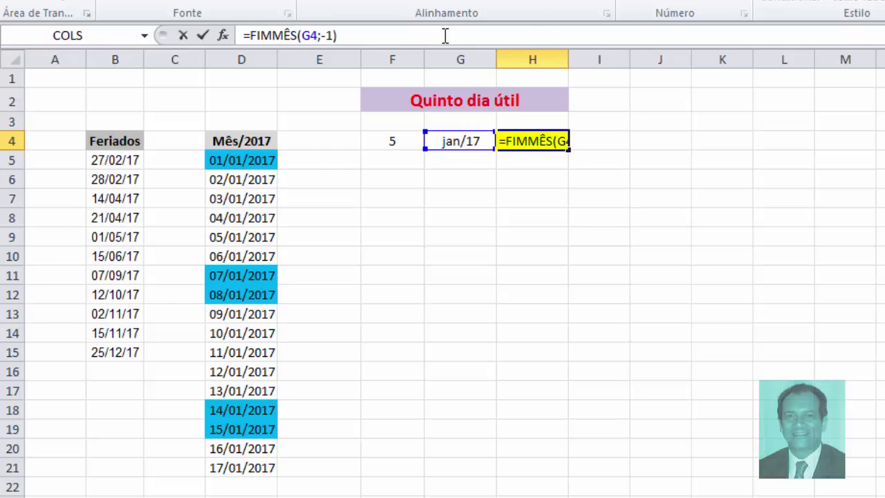
key("Right")
type("dia")
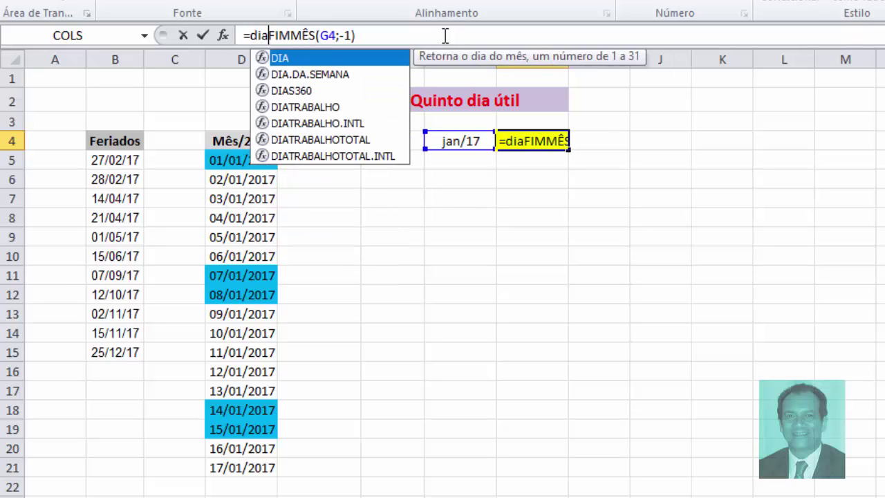
double_click(296, 107)
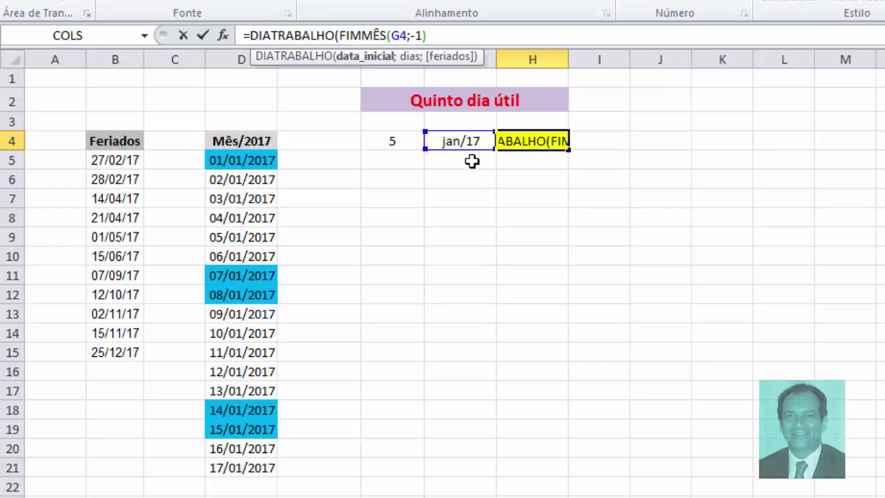
Step: Add F4 as the working-day count and B5:B15 as holidays, giving 06/01/2017
left_click(492, 34)
type(";")
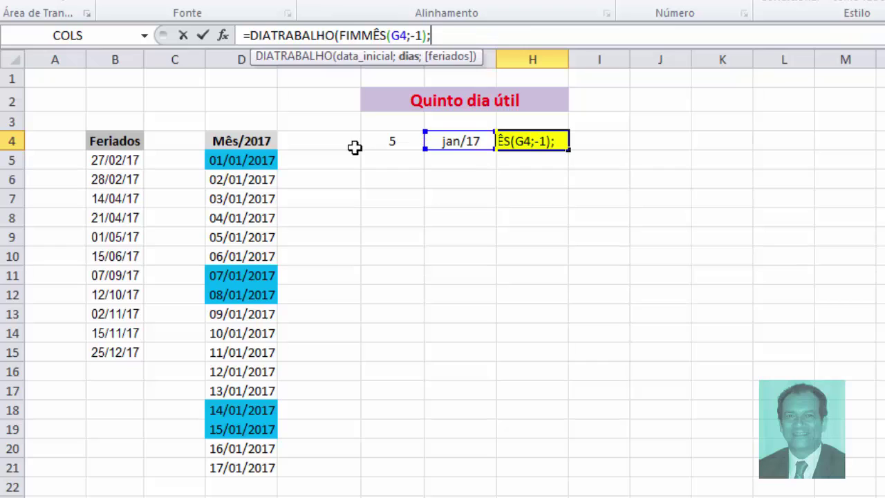
left_click(386, 141)
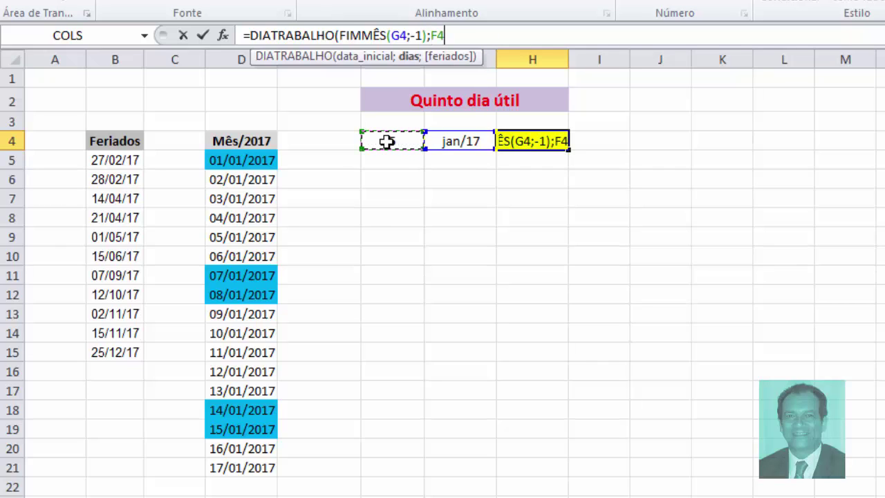
type(";")
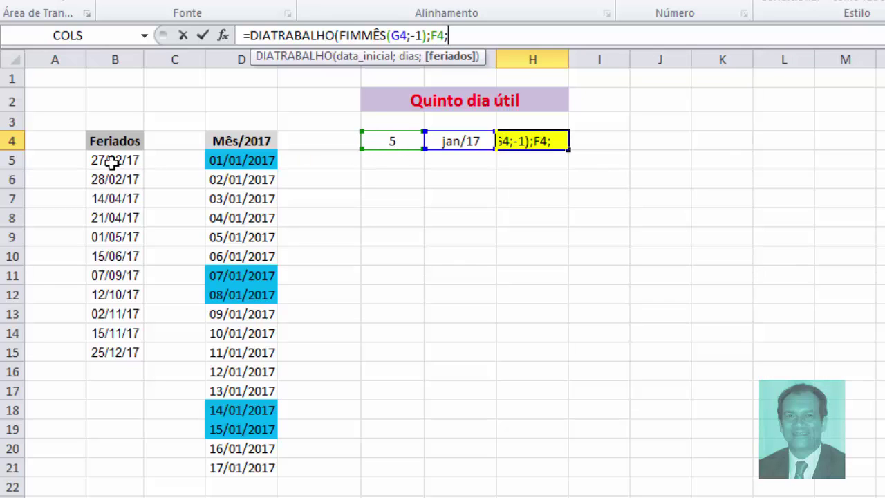
left_click_drag(112, 161, 130, 351)
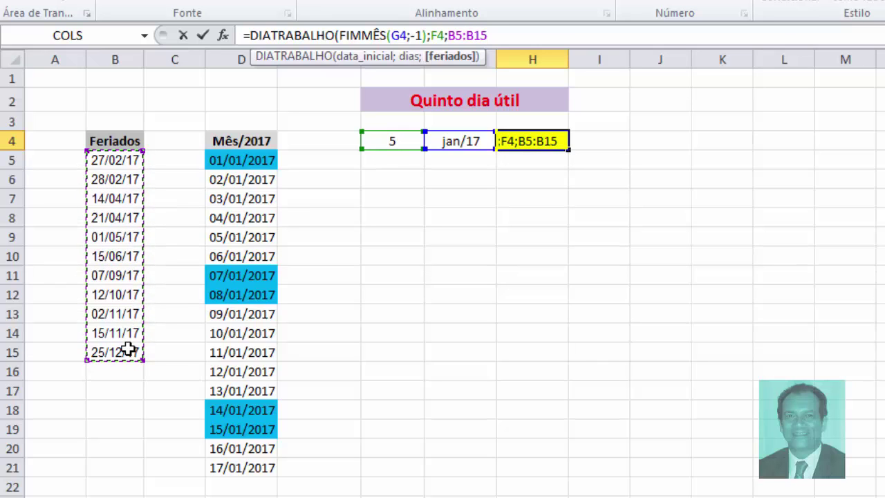
type(")")
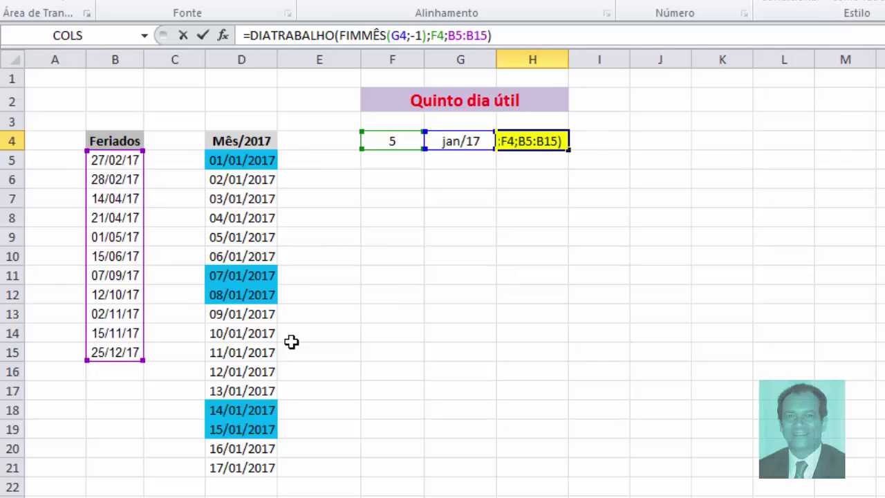
key("Return")
key("Up")
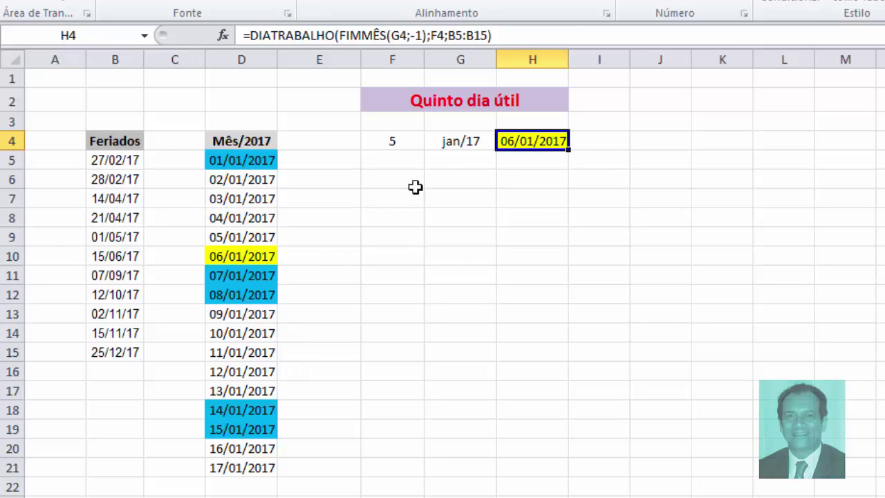
Step: Change G4's date to February 2017 and check the result in H4
left_click(446, 144)
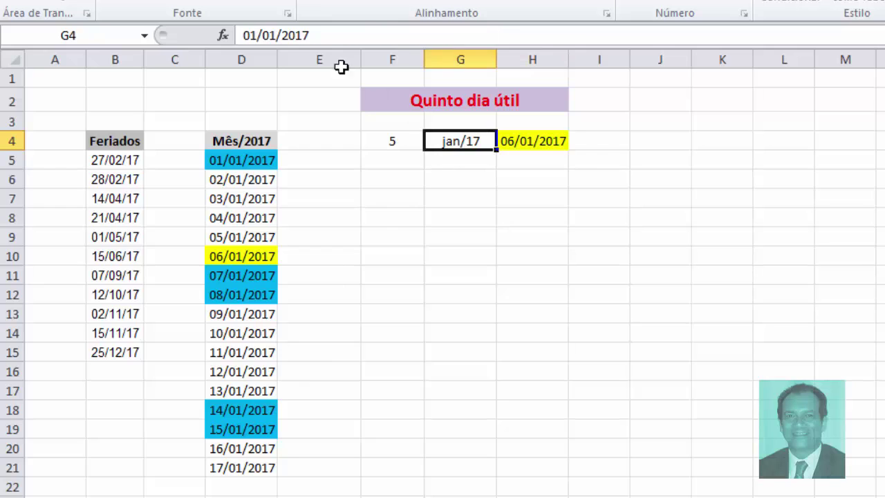
left_click(269, 35)
key("BackSpace")
type("2")
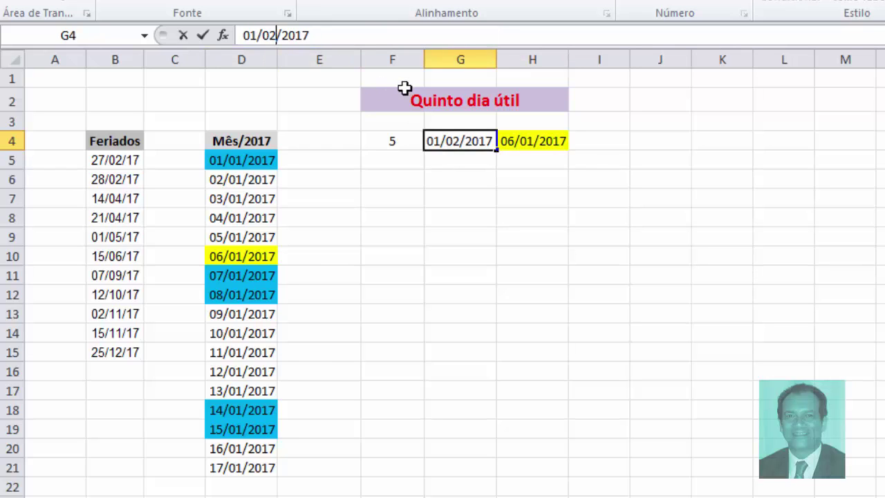
key("Return")
key("Up")
key("Right")
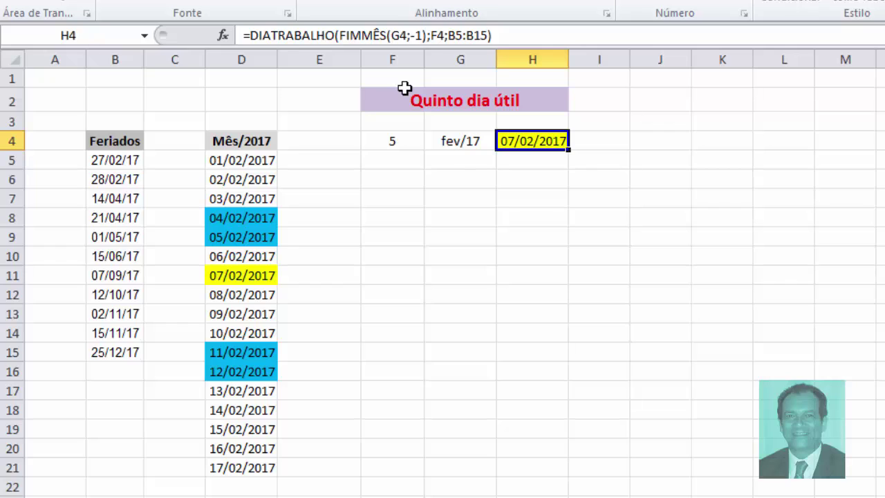
key("Left")
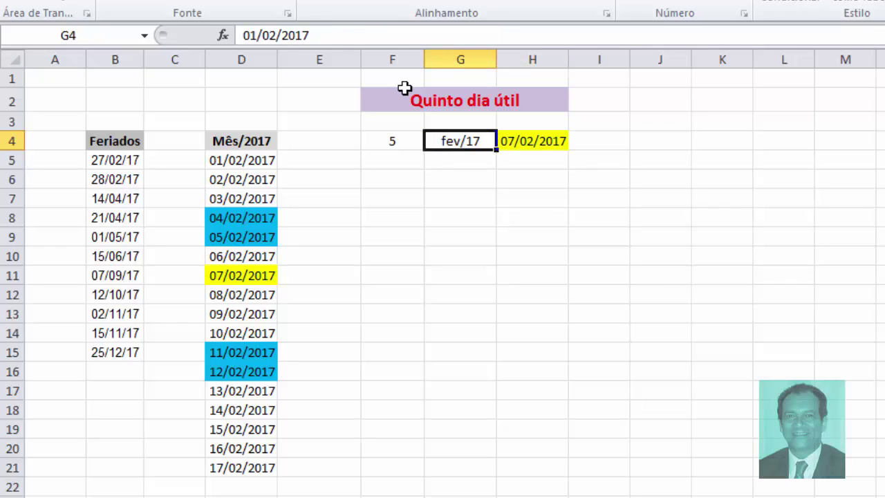
Step: Change G4's date to March 2017 and check H4's updated result
left_click(270, 34)
key("Delete")
type("3")
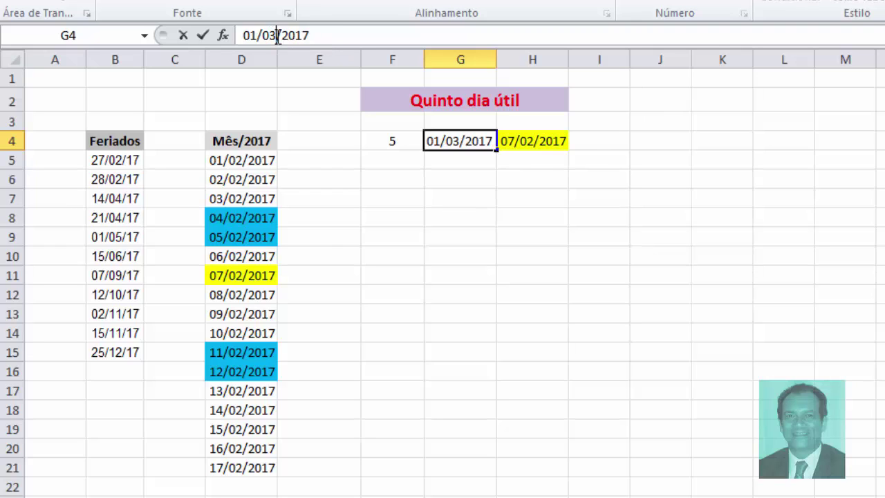
key("Return")
key("Up")
key("Right")
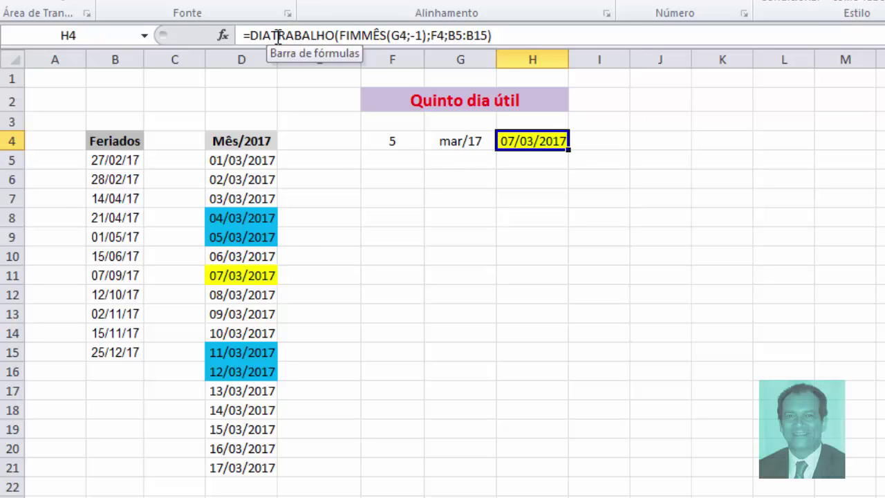
Step: Change G4's date to April 2017 and check H4's updated result
left_click(442, 141)
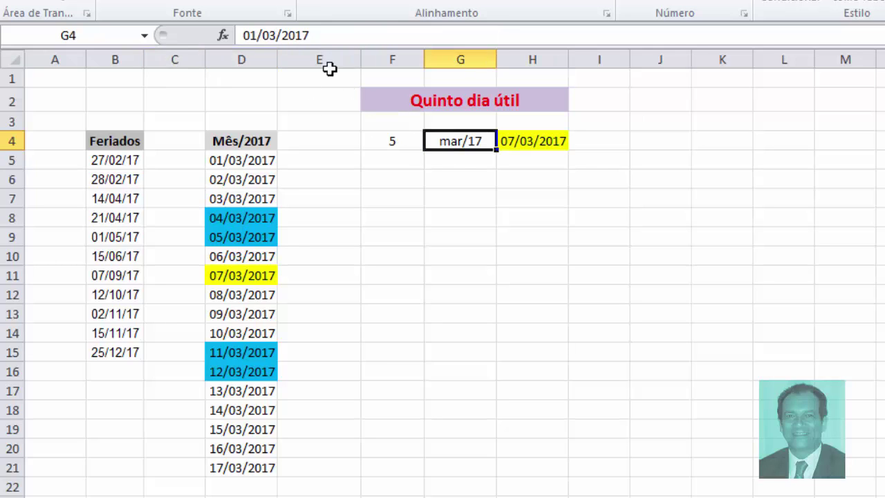
left_click(269, 35)
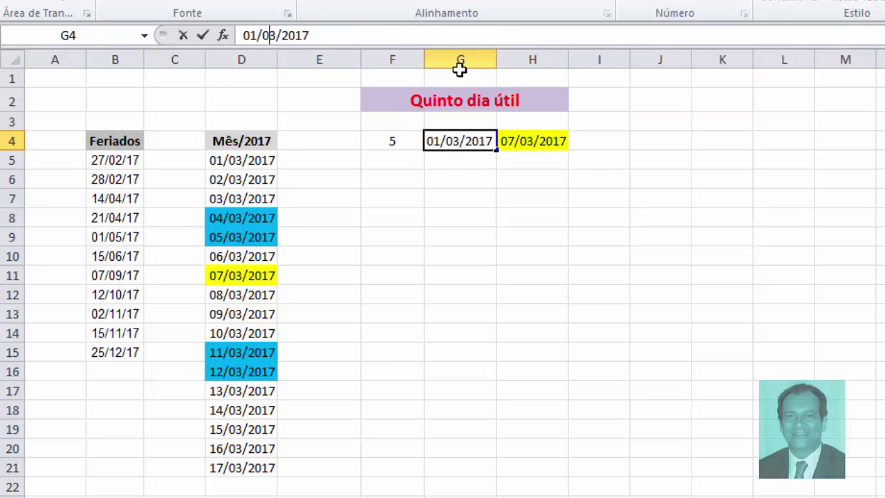
key("Delete")
type("4")
key("Return")
key("Up")
key("Right")
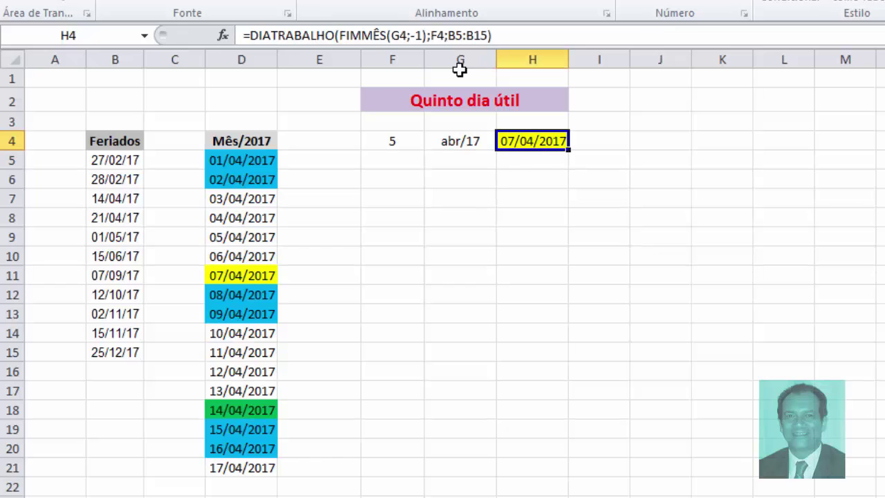
key("Left")
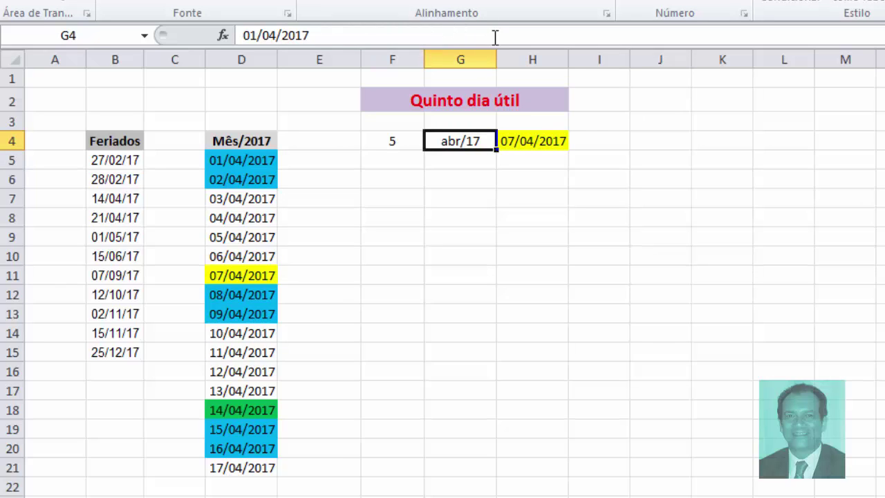
Step: Change G4's date to May 2017, so H4 shows 08/05/2017
left_click(269, 36)
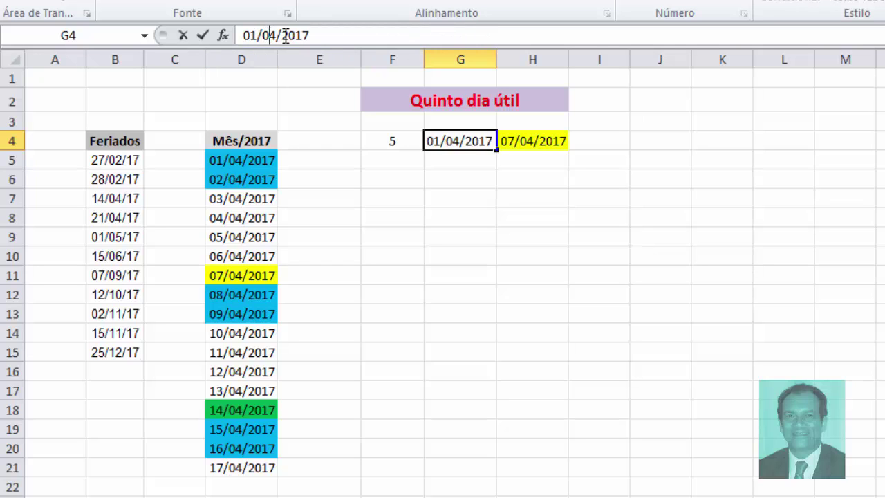
type("5")
key("Delete")
key("Return")
key("Up")
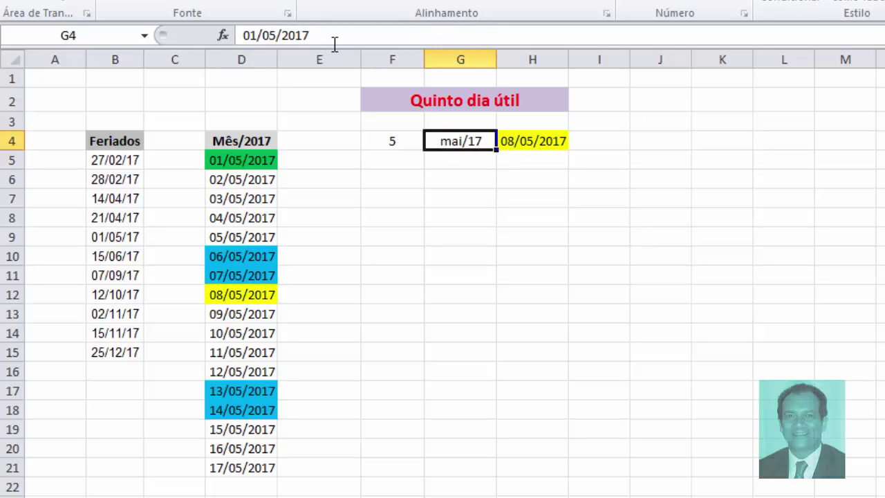
key("Right")
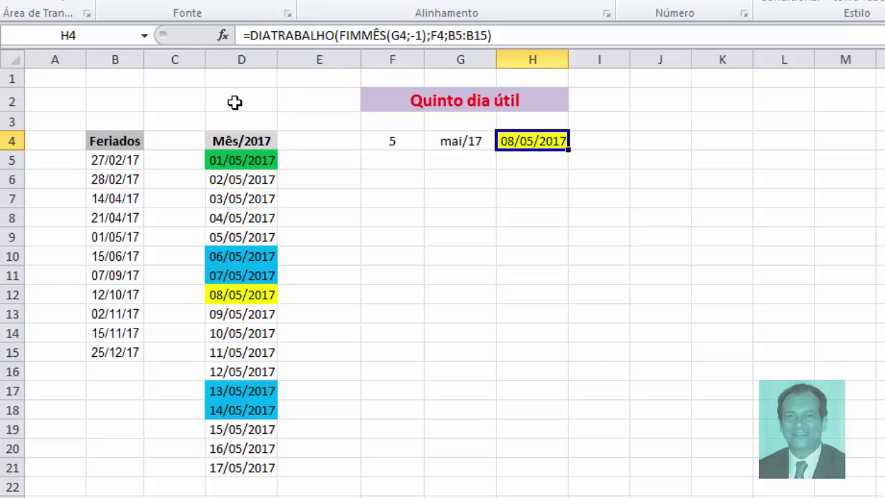
left_click(247, 163)
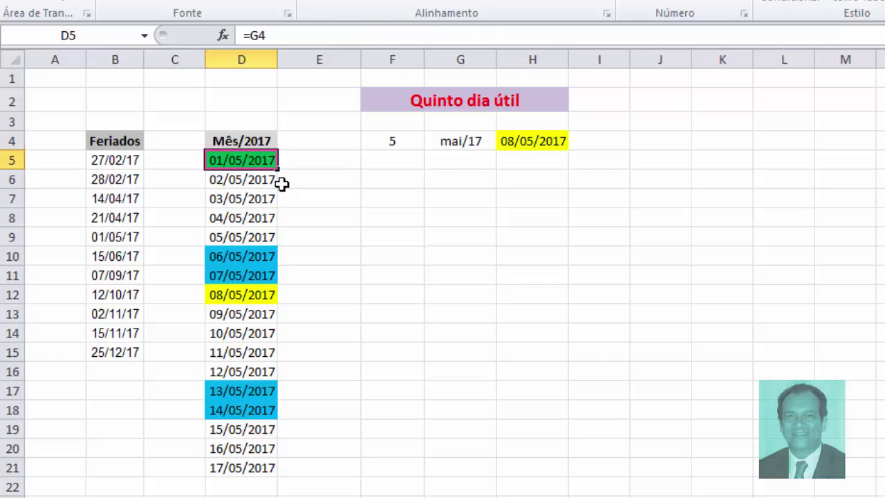
left_click(243, 179)
left_click(242, 198)
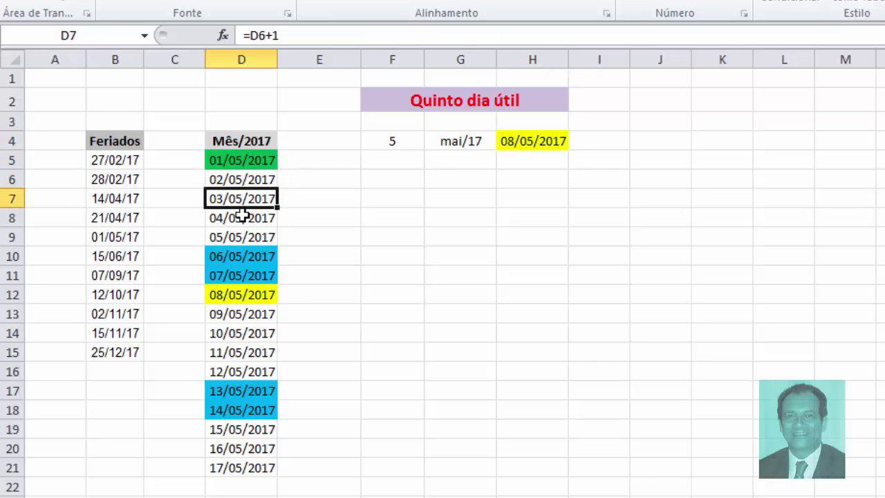
left_click(241, 217)
left_click(243, 236)
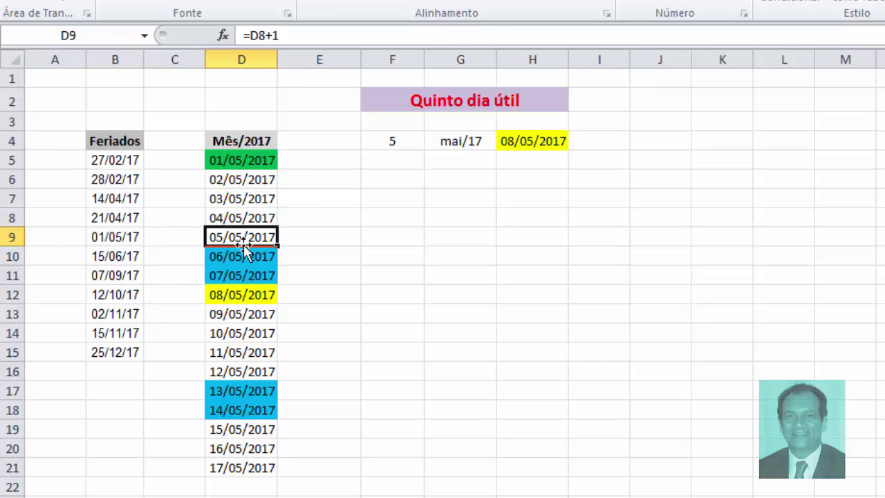
left_click(244, 296)
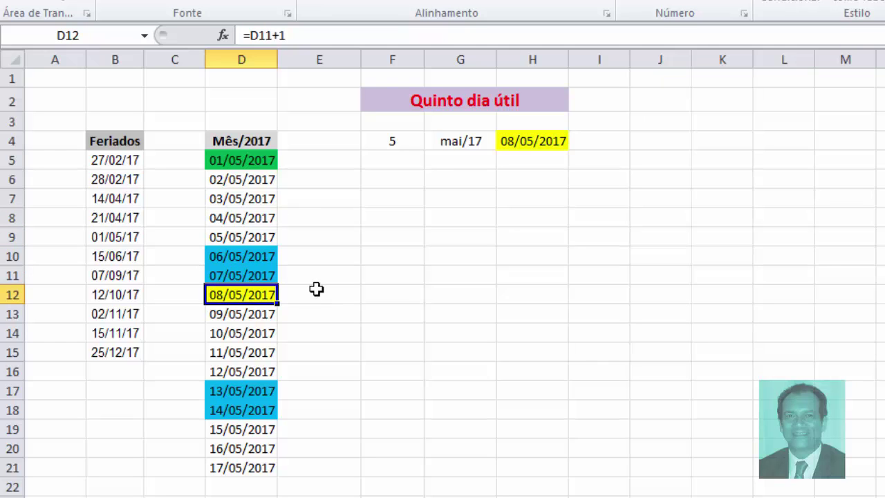
left_click(522, 144)
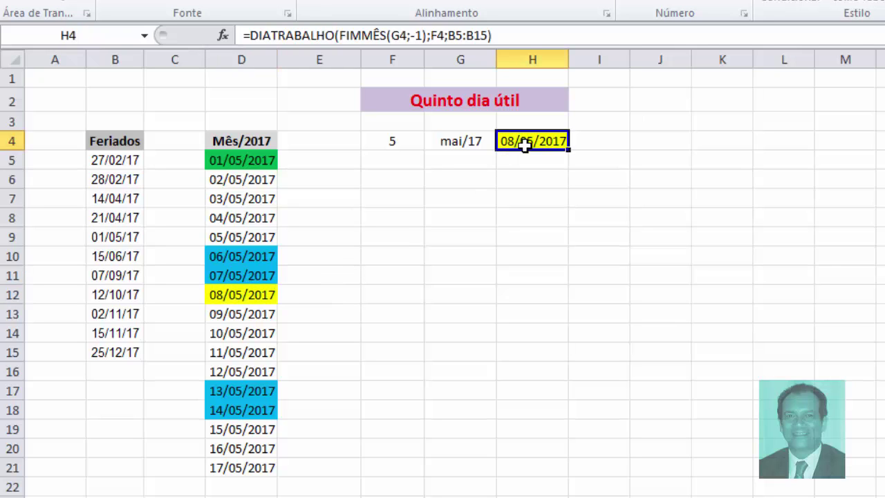